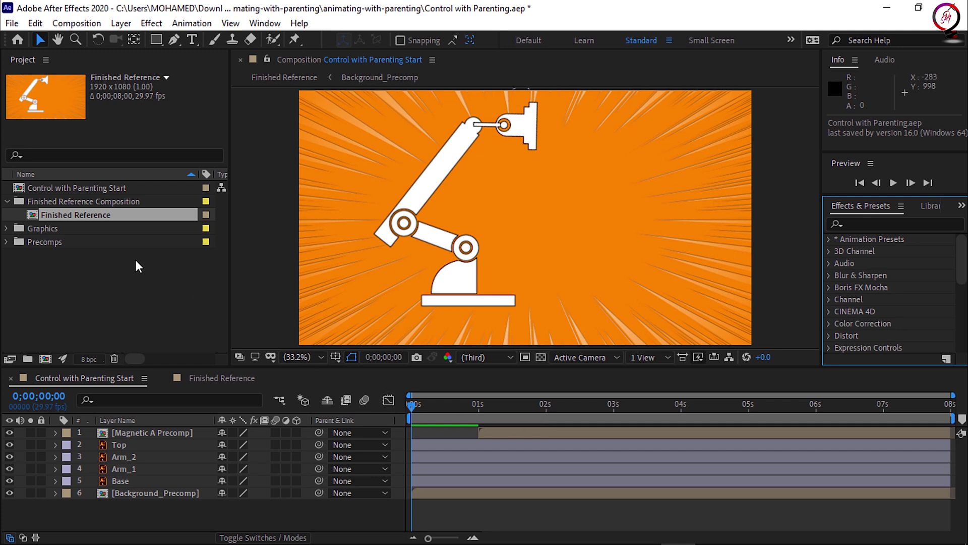
# Open the Finished Reference comp and play it once to watch the magnet pick up letter A.
pyautogui.doubleClick(140, 215)
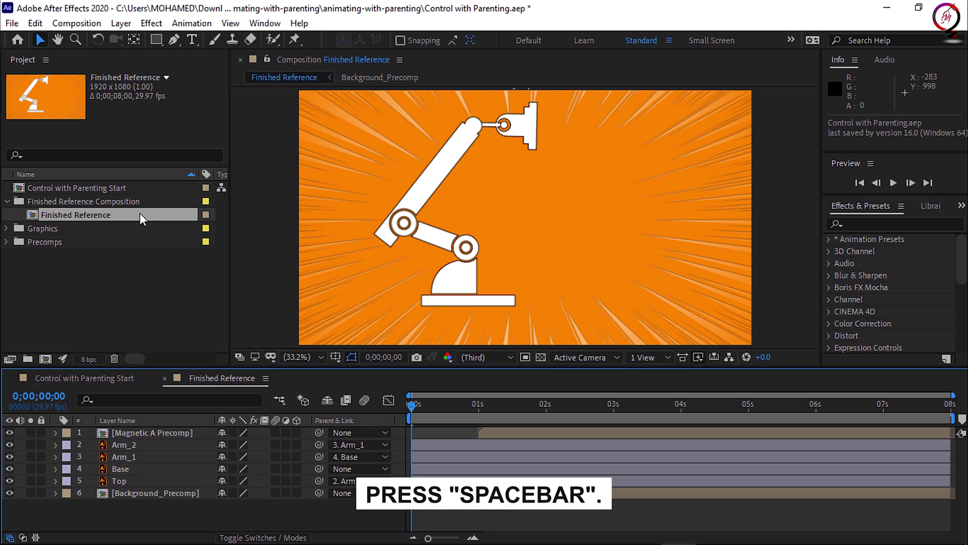
pyautogui.press('space')
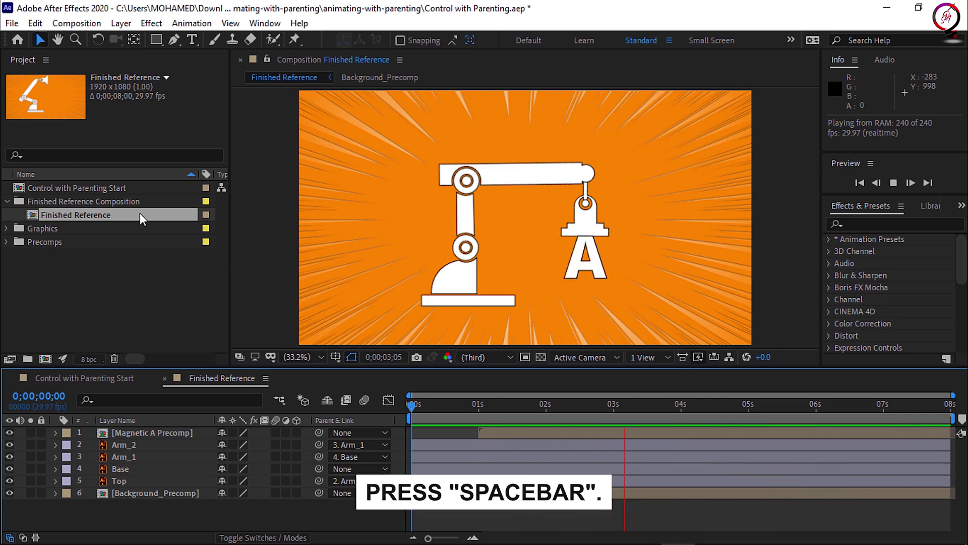
pyautogui.press('space')
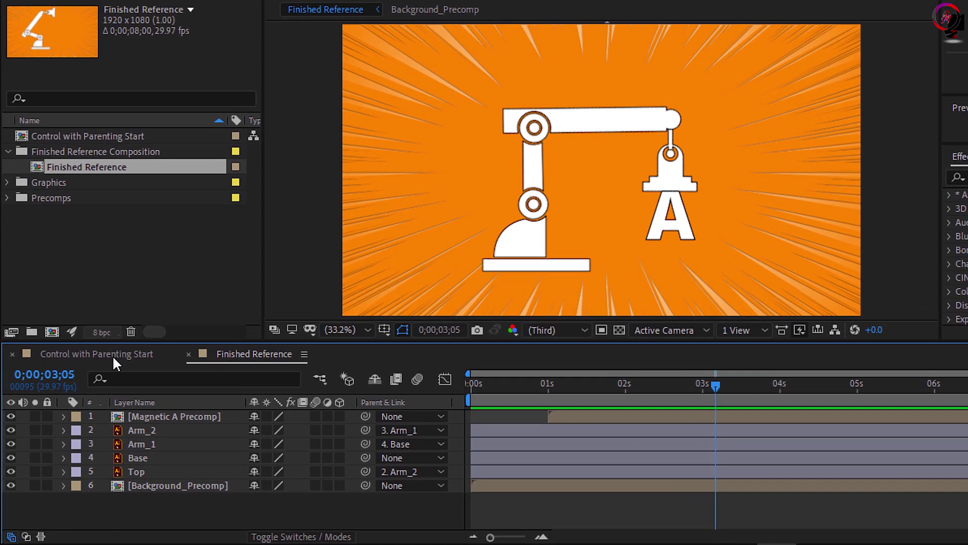
# In the Control with Parenting Start comp, rotate Arm_1 to 38° to test its pivot.
pyautogui.click(113, 355)
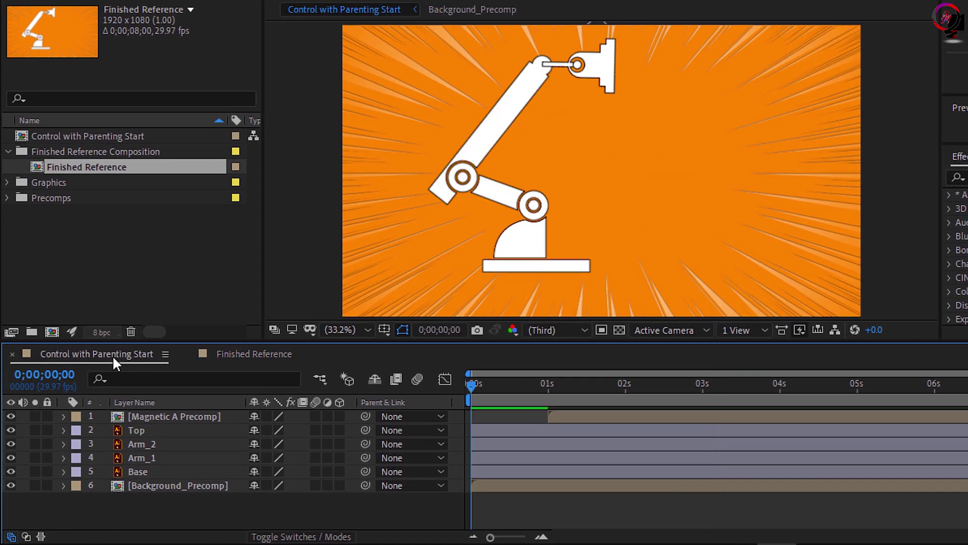
pyautogui.click(175, 484)
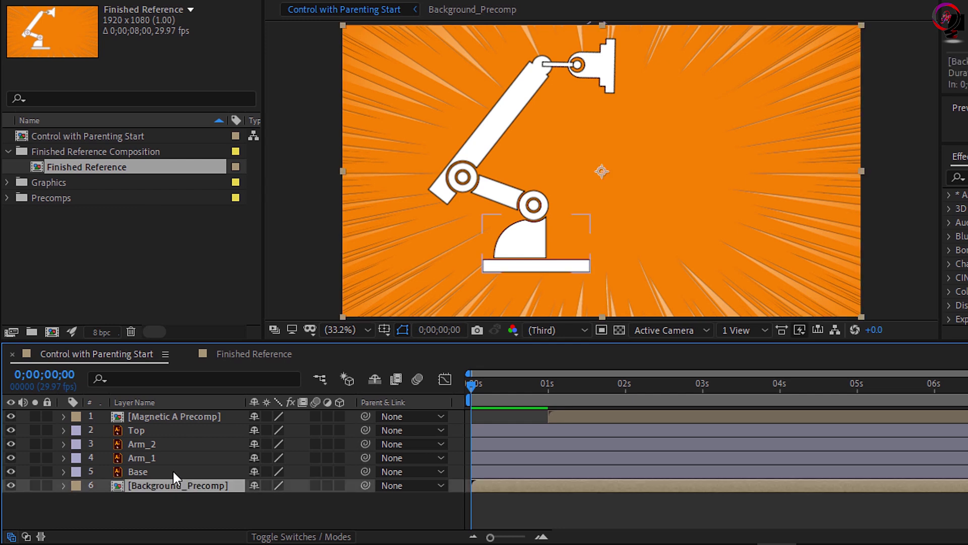
pyautogui.click(172, 470)
pyautogui.click(172, 457)
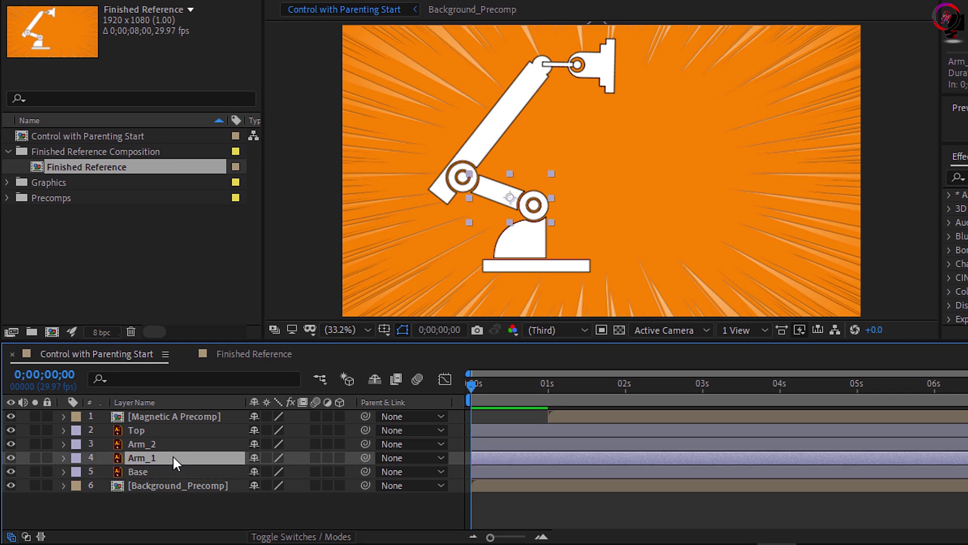
pyautogui.press('r')
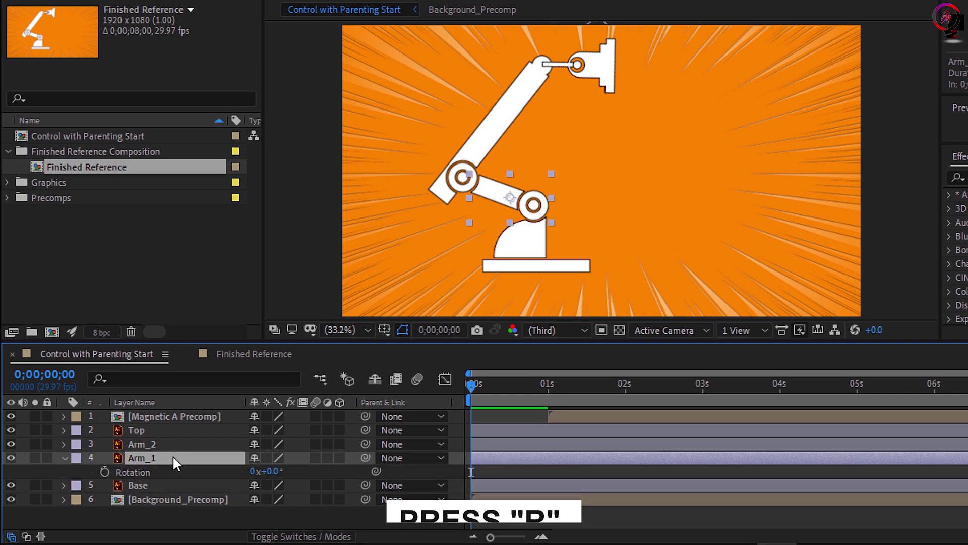
pyautogui.moveTo(253, 471); pyautogui.dragTo(279, 448)
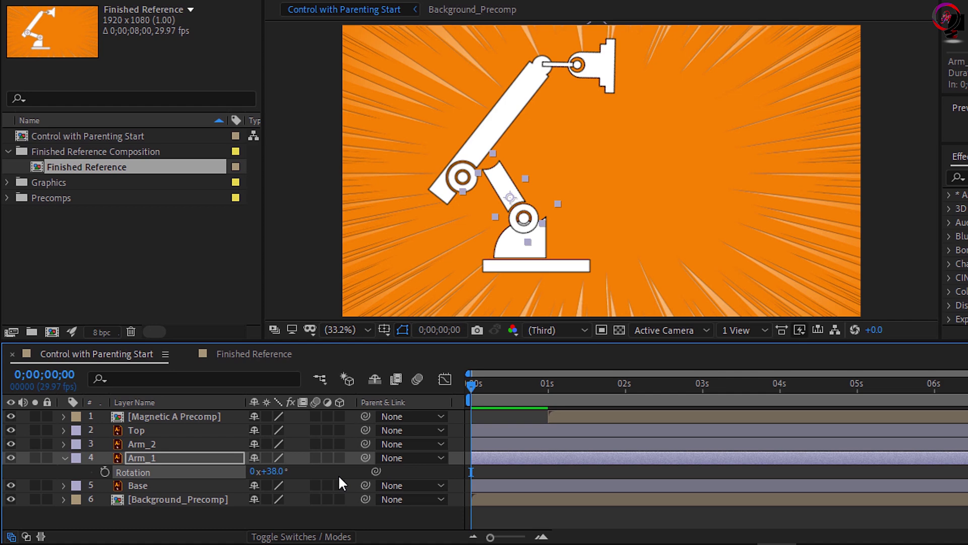
# Undo the test rotation, move Arm_1's anchor onto its lower joint, and rotate it to 46°.
pyautogui.hotkey('ctrl', 'z')
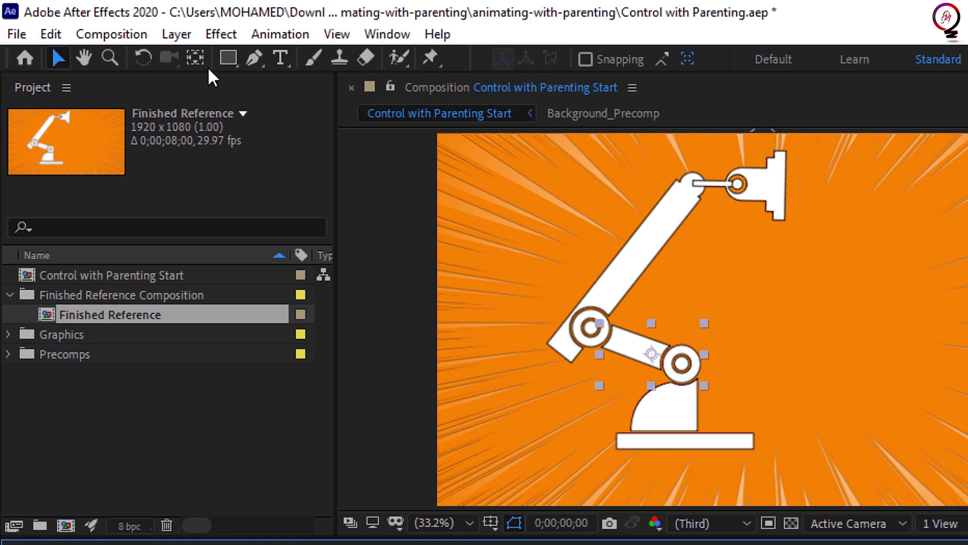
pyautogui.click(204, 55)
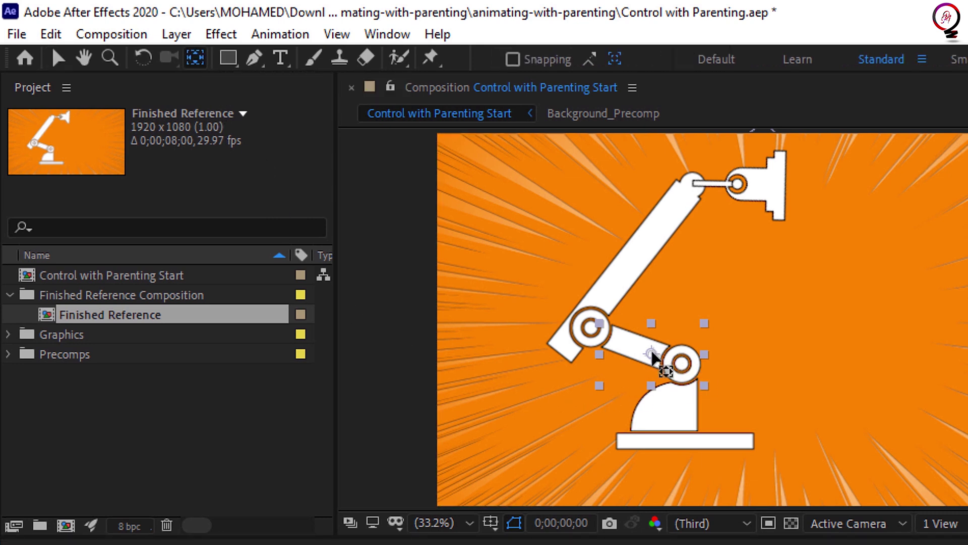
pyautogui.moveTo(652, 354); pyautogui.dragTo(679, 363)
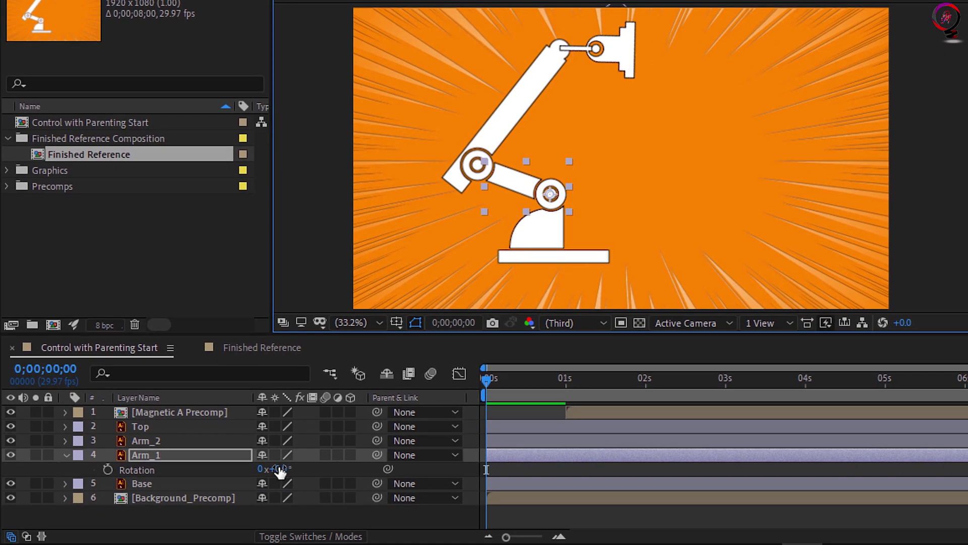
pyautogui.moveTo(280, 471); pyautogui.dragTo(287, 438)
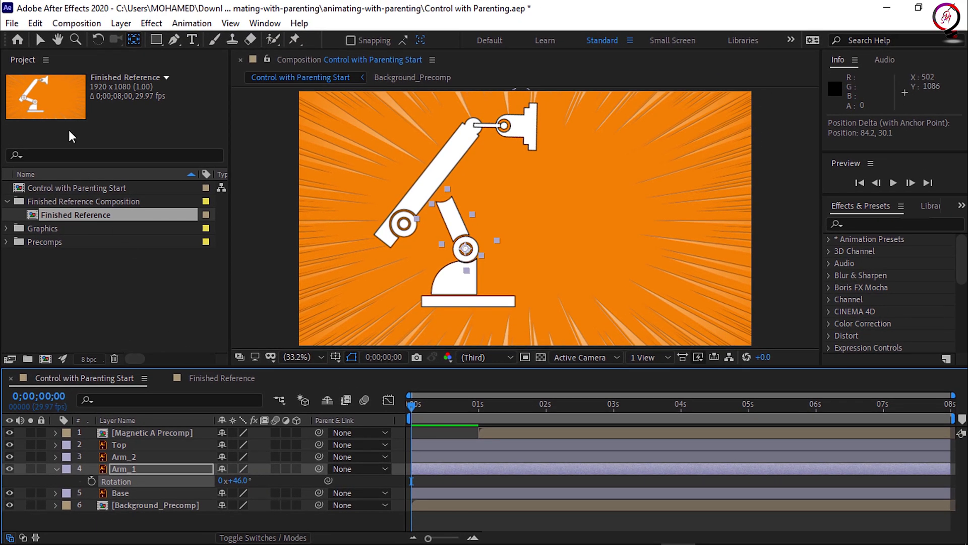
# Undo Arm_1's rotation and parent Arm_2 to Arm_1 with the pick whip.
pyautogui.click(39, 39)
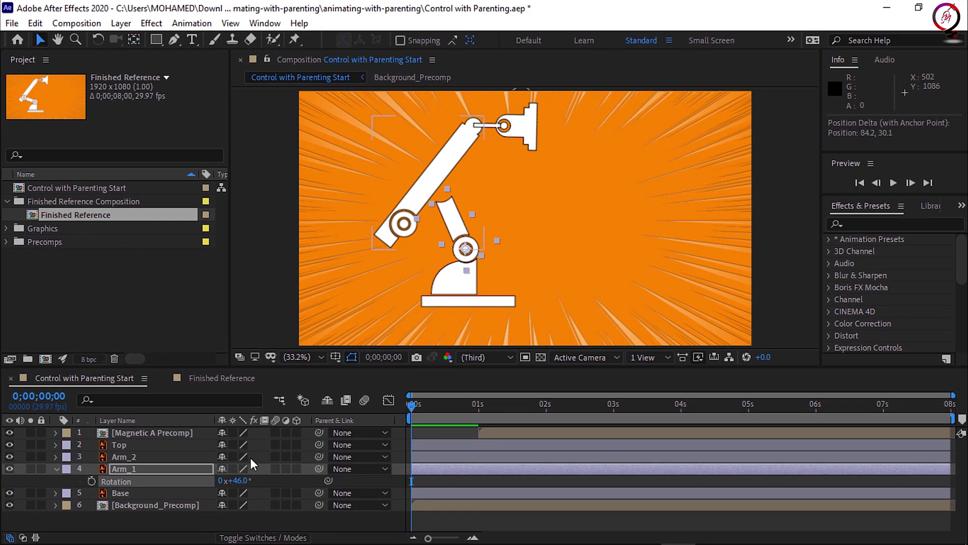
pyautogui.hotkey('ctrl', 'z')
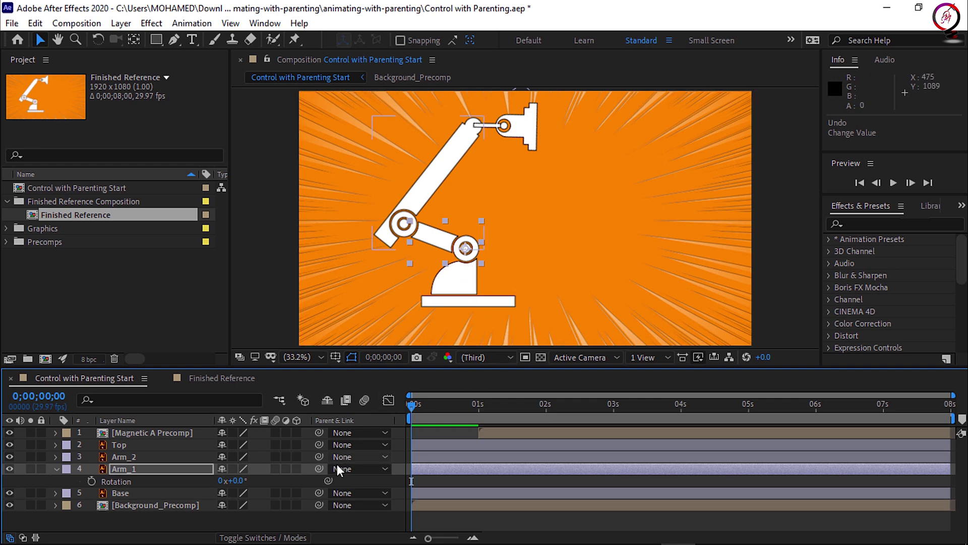
pyautogui.click(126, 458)
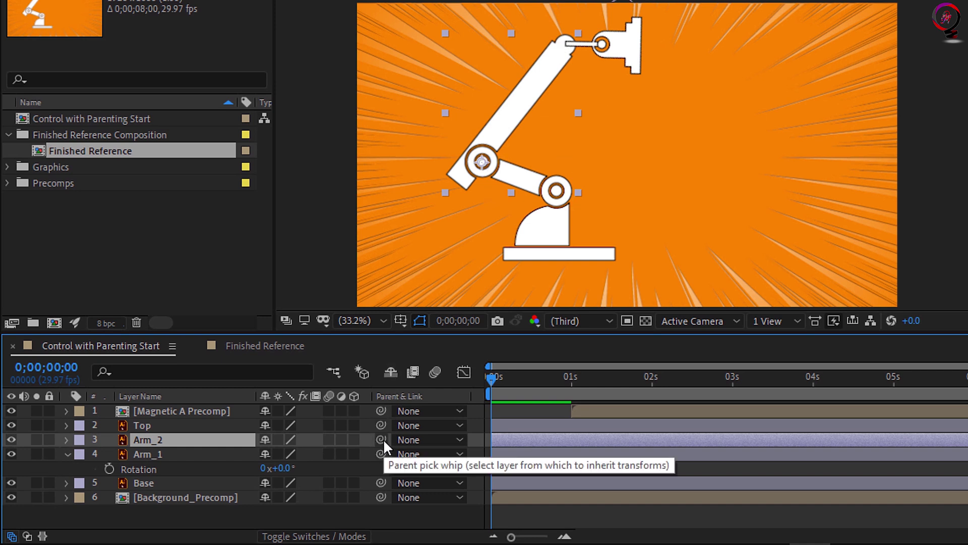
pyautogui.moveTo(383, 439); pyautogui.dragTo(138, 454)
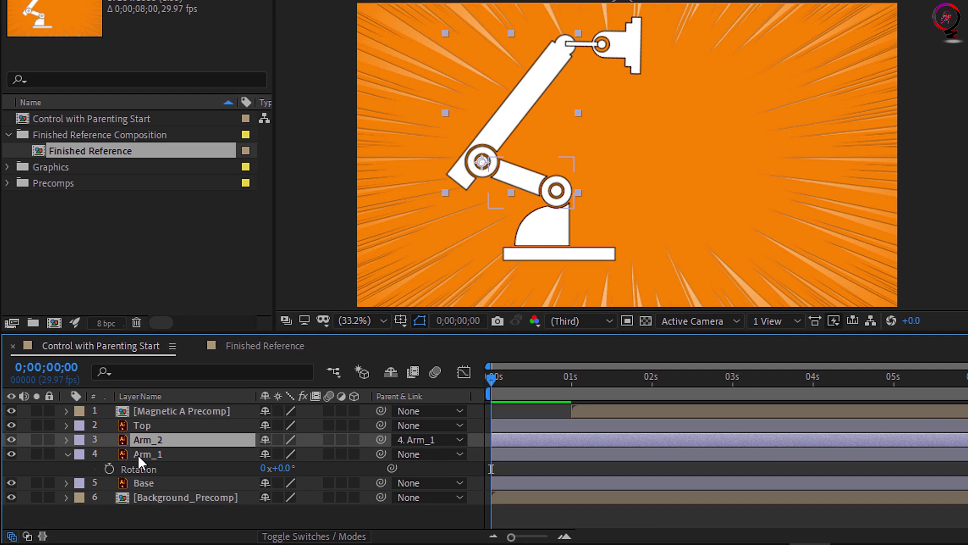
# Parent Top to Arm_2, then rotate Arm_1 to 16° so the whole arm swings.
pyautogui.click(171, 426)
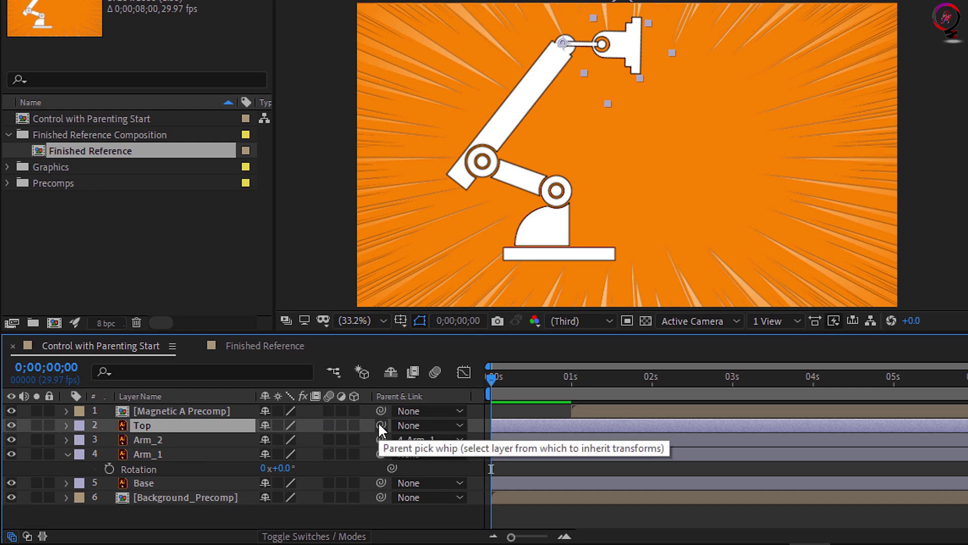
pyautogui.moveTo(379, 425); pyautogui.dragTo(166, 439)
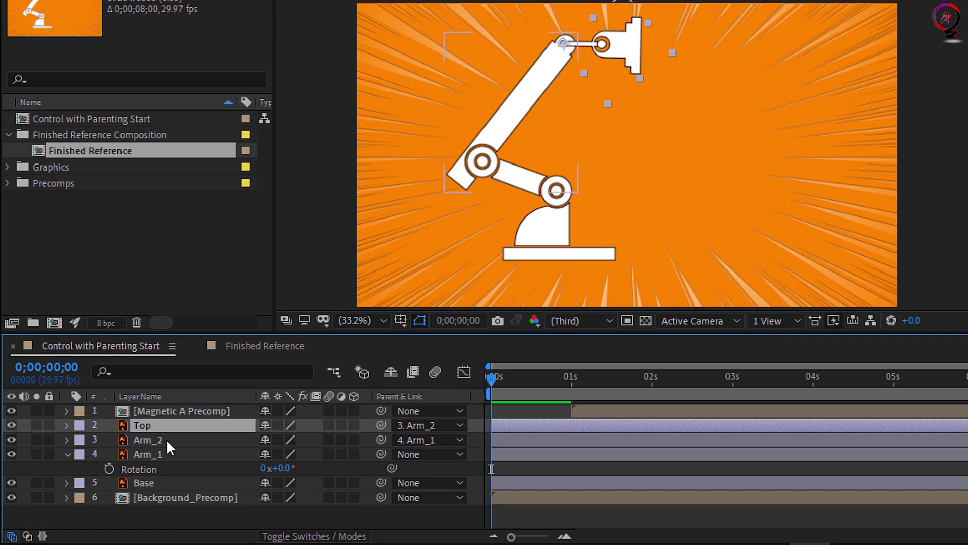
pyautogui.moveTo(300, 467); pyautogui.dragTo(282, 451)
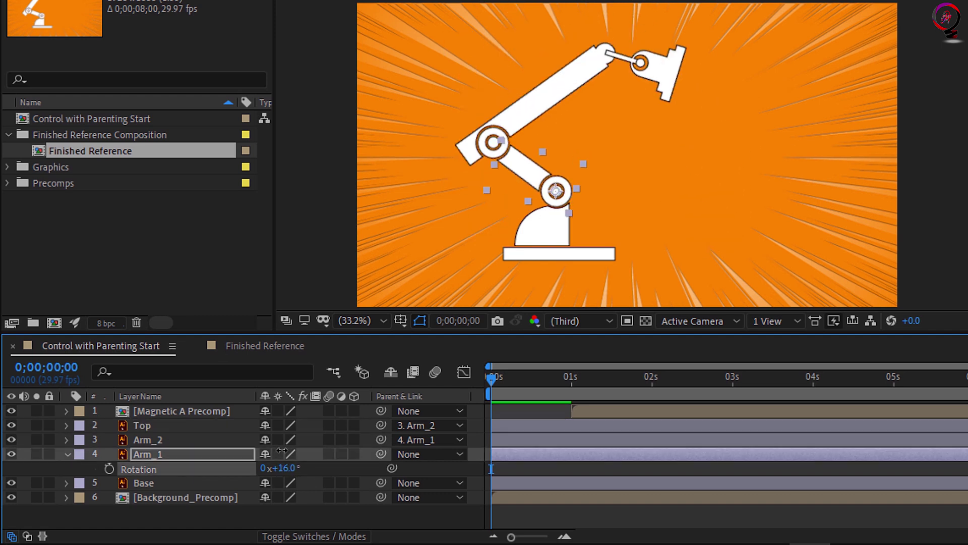
# Start Rotation keyframes on Top, Arm_2 and Arm_1 at frame 0, then move to frame 15.
pyautogui.hotkey('ctrl', 'z')
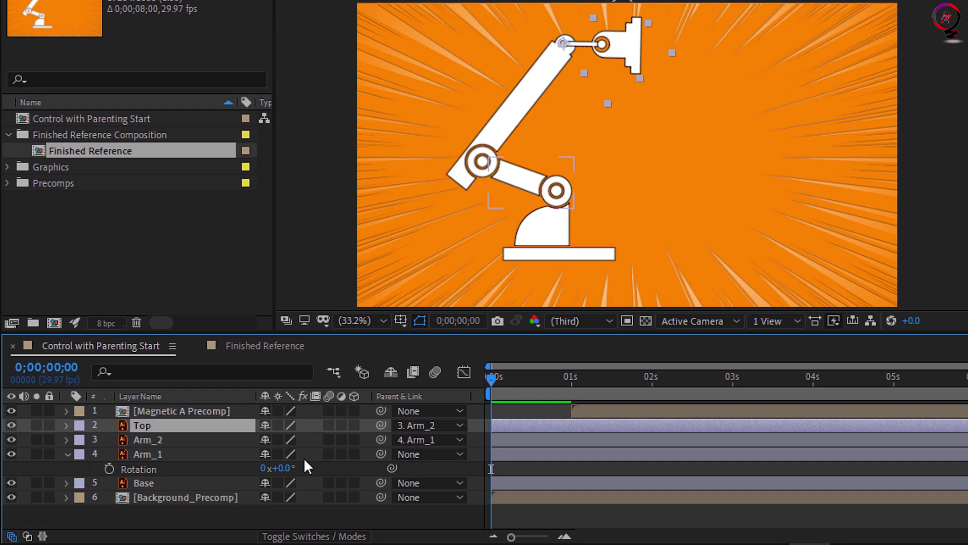
pyautogui.keyDown('shift'); pyautogui.click(196, 453); pyautogui.keyUp('shift')
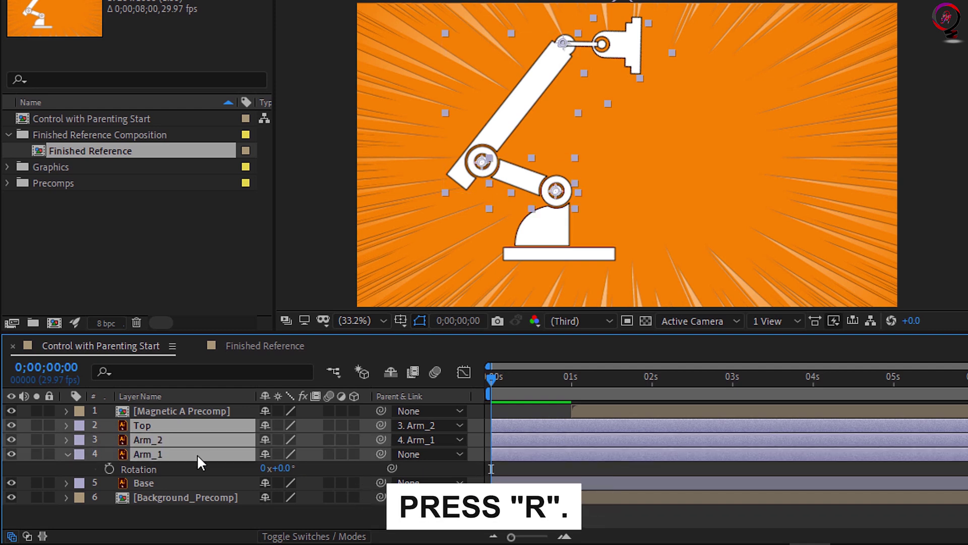
pyautogui.press('r')
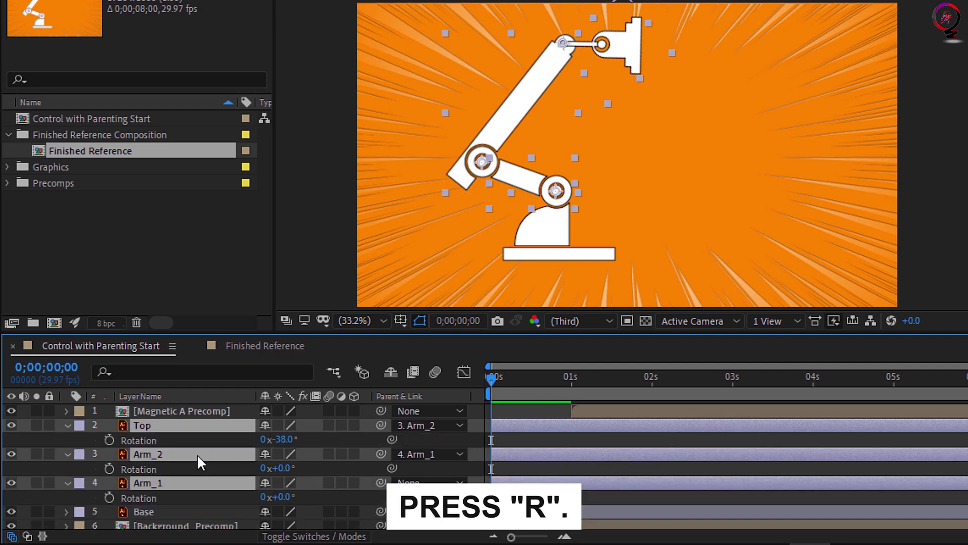
pyautogui.click(109, 439)
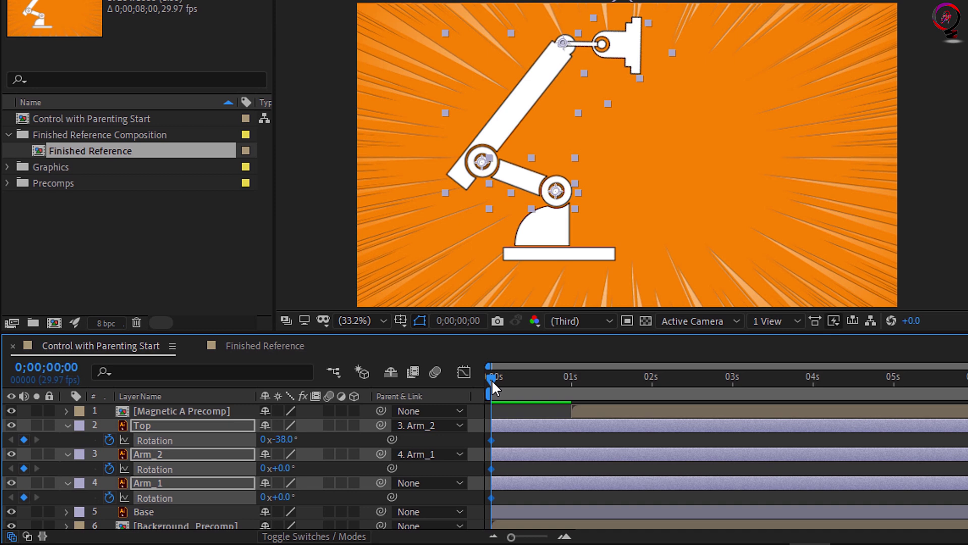
pyautogui.moveTo(492, 379); pyautogui.dragTo(532, 381)
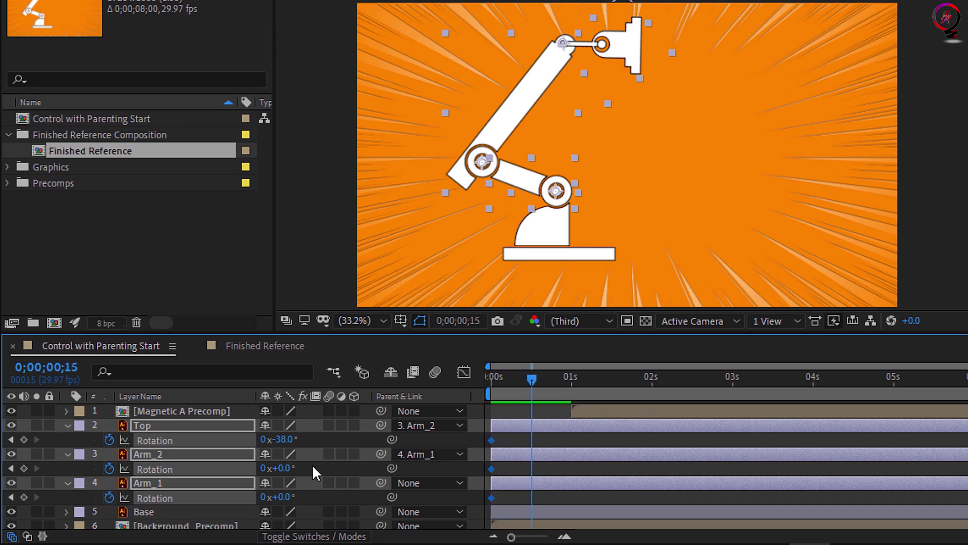
pyautogui.press('F2')
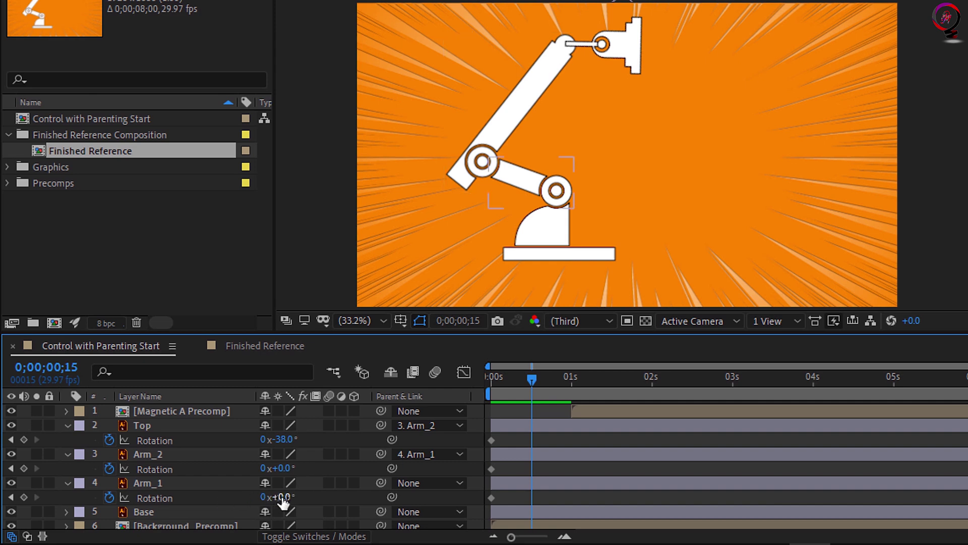
# At frame 15 set rotations to Arm_1 69°, Arm_2 -17°, Top -1°, then return to the start.
pyautogui.moveTo(282, 500); pyautogui.dragTo(333, 492)
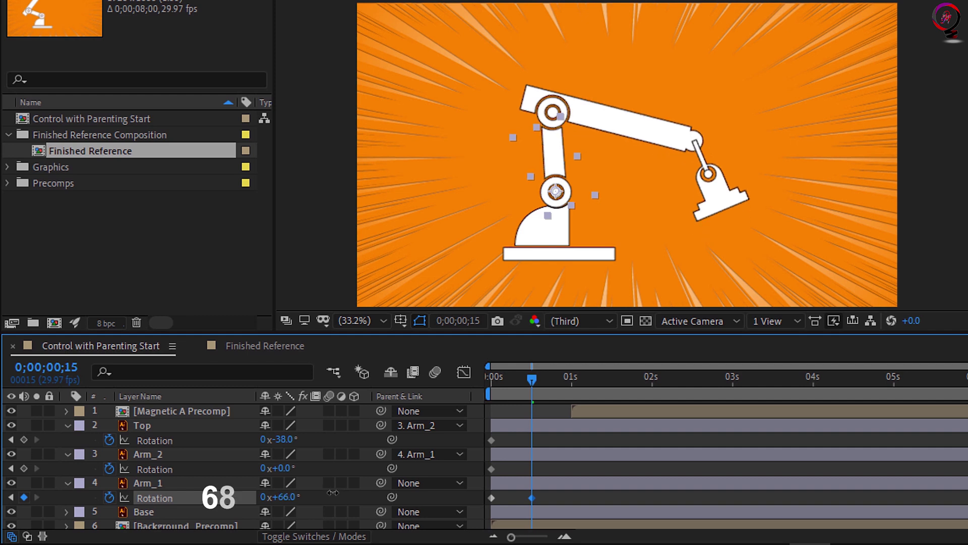
pyautogui.click(287, 497)
pyautogui.write('69')
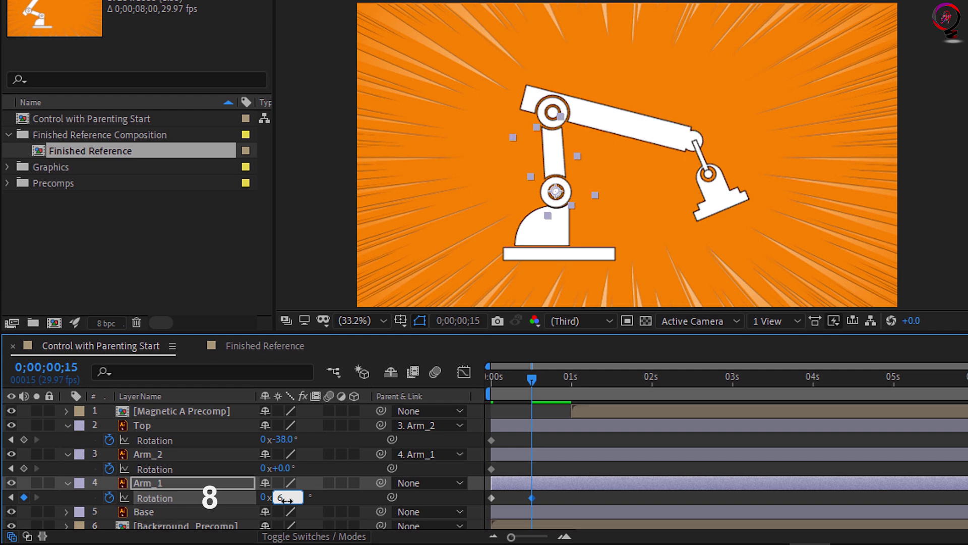
pyautogui.click(284, 468)
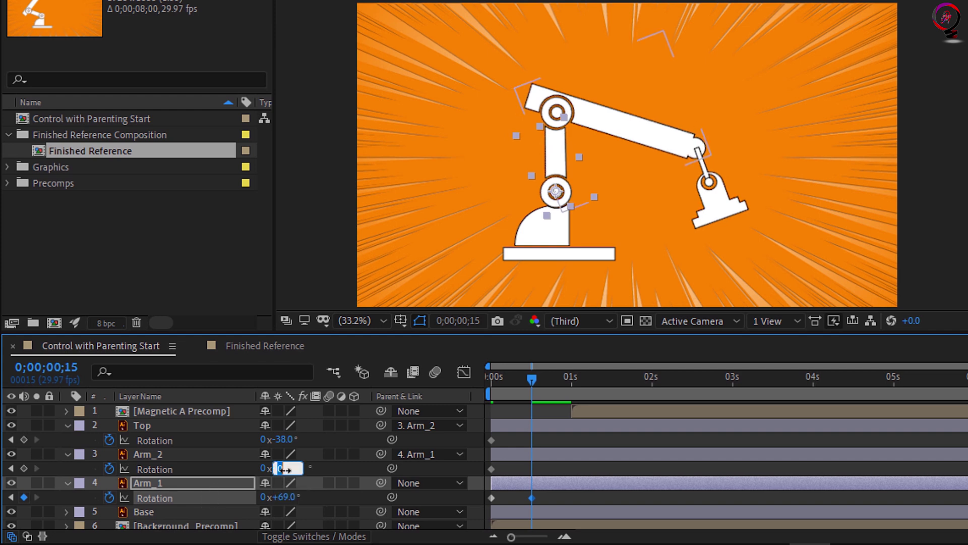
pyautogui.write('-17')
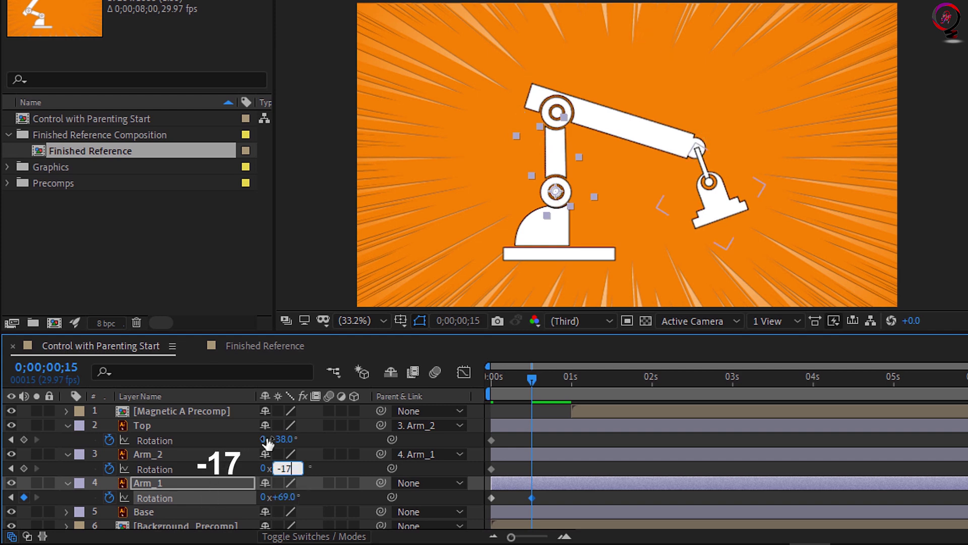
pyautogui.click(286, 439)
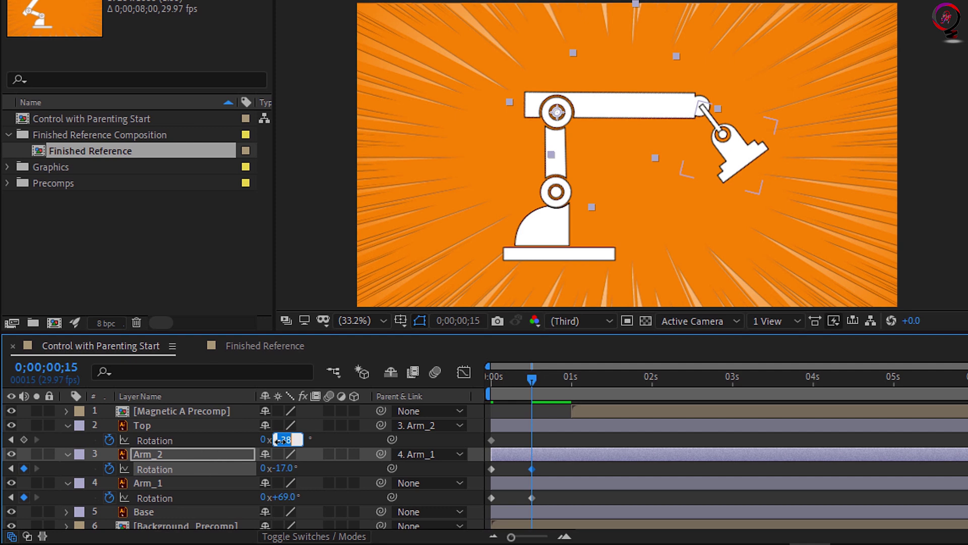
pyautogui.write('-1')
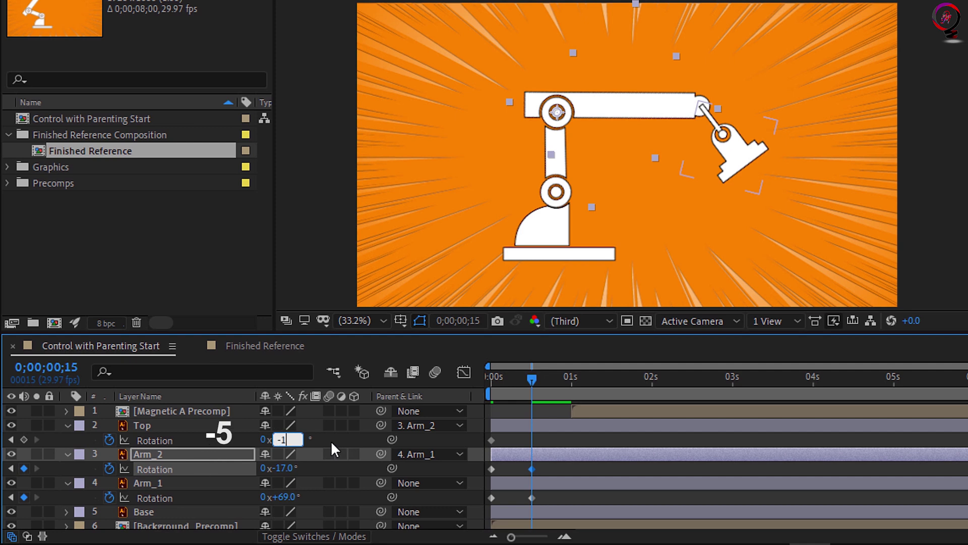
pyautogui.press('Return')
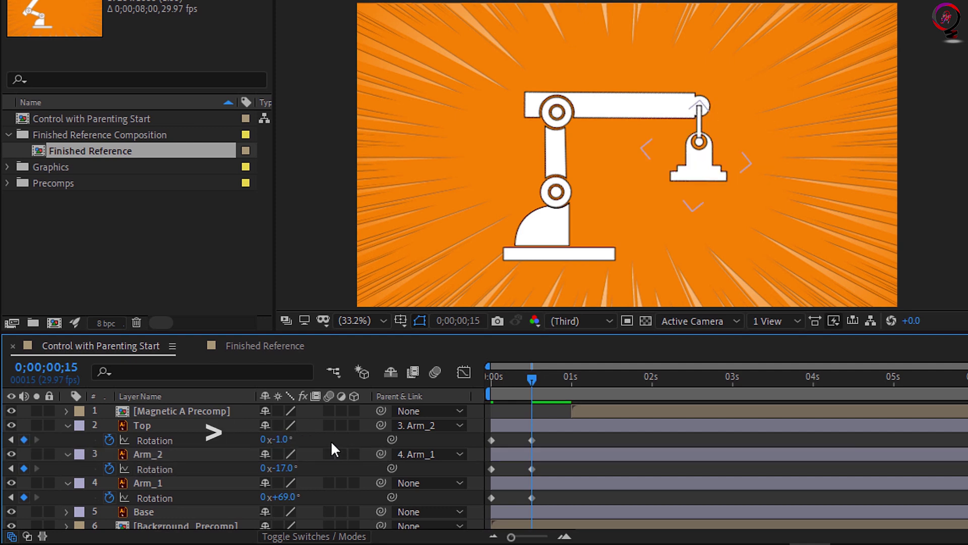
pyautogui.moveTo(537, 374); pyautogui.dragTo(483, 377)
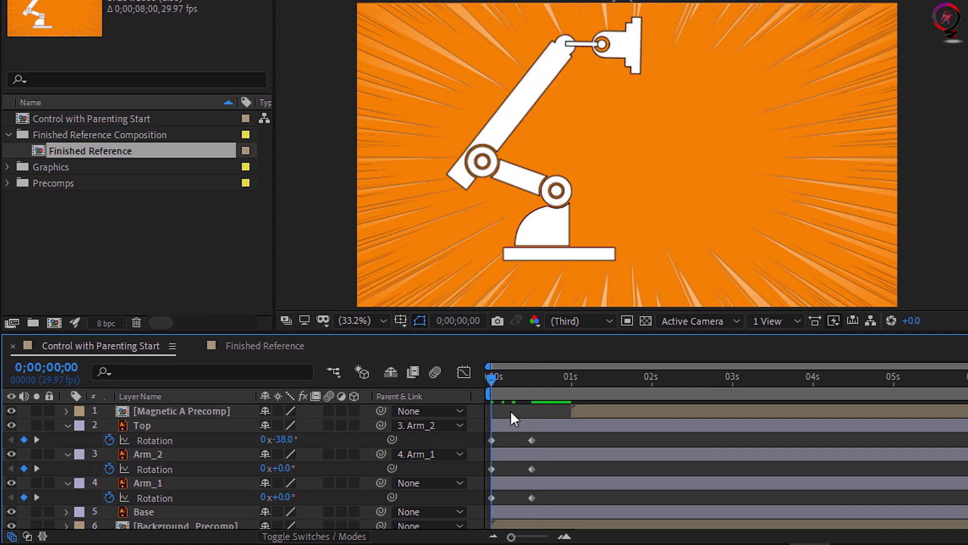
# Preview the animation of the arm swinging its magnet toward the letter A.
pyautogui.press('space')
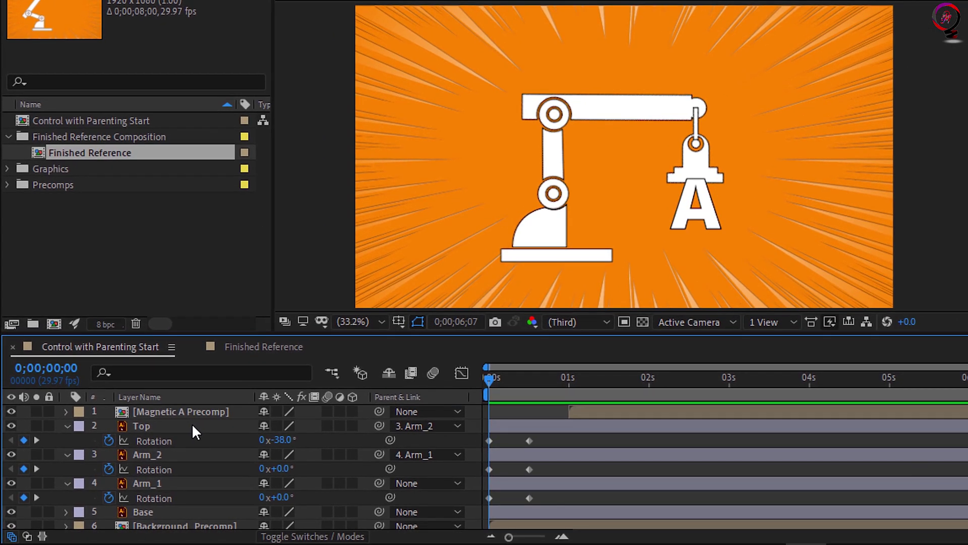
# Move Top below Arm_2 and Magnetic A Precomp below Arm_1, then rewind to frame 0.
pyautogui.moveTo(183, 426); pyautogui.dragTo(191, 466)
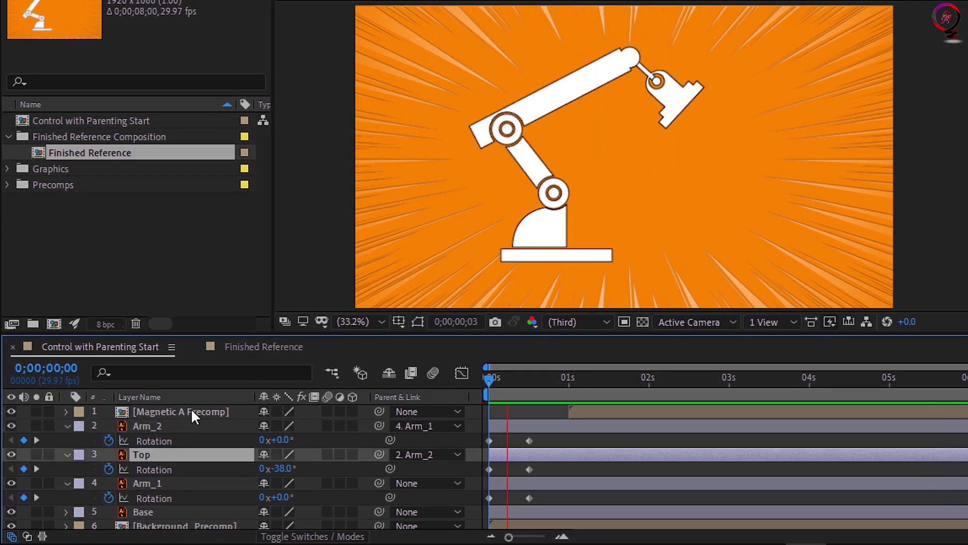
pyautogui.moveTo(191, 408); pyautogui.dragTo(194, 488)
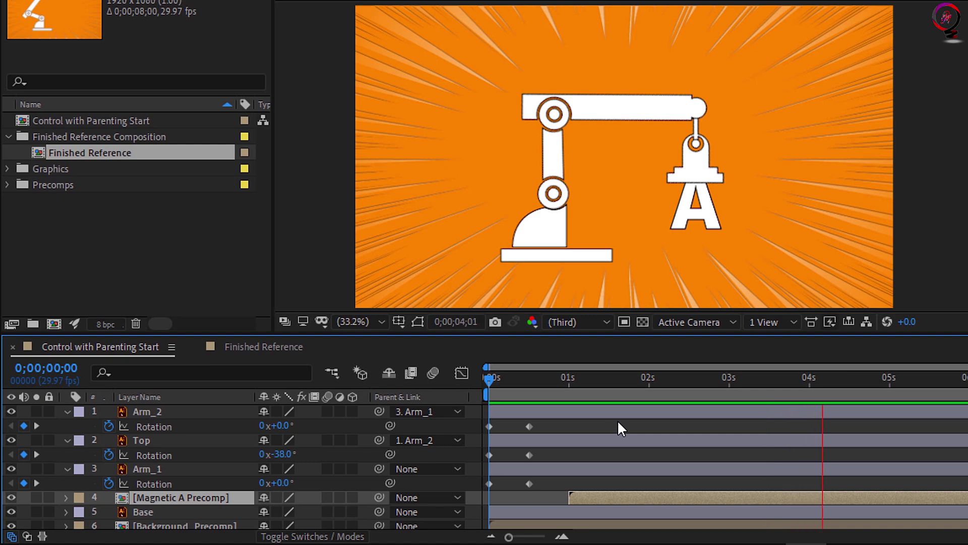
pyautogui.press('space')
pyautogui.moveTo(823, 382); pyautogui.dragTo(458, 398)
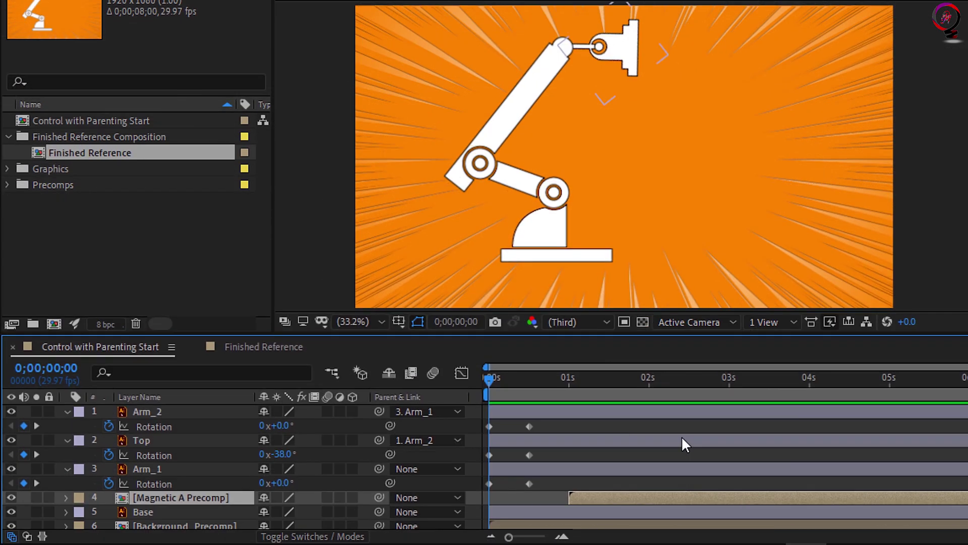
# Replay the preview to check the arm lowering into its pickup pose on letter A.
pyautogui.press('space')
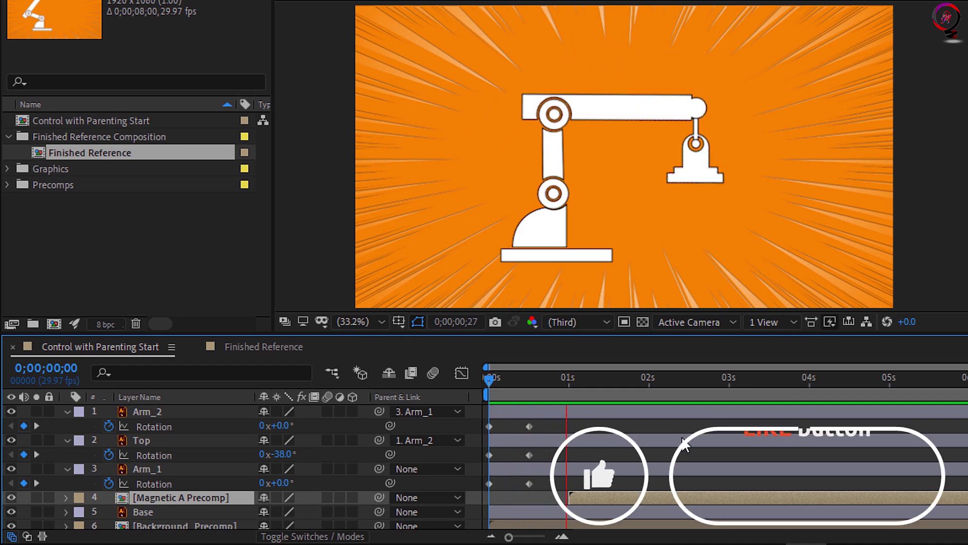